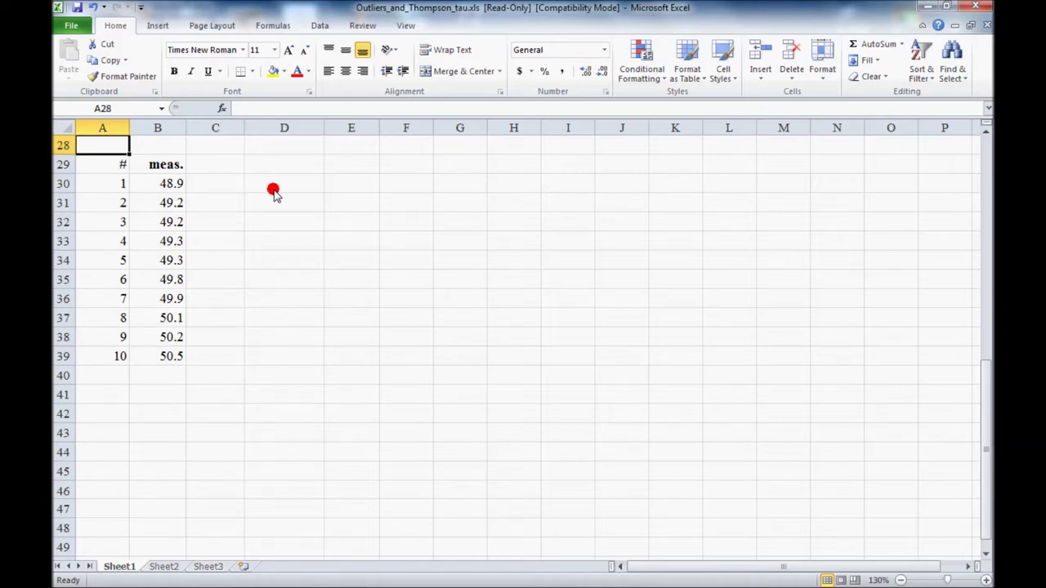
- Label D30 'mean =' and compute =AVERAGE(B30:B39) in E30, giving 49.64
{"action": "left_click", "coordinate": [288, 186]}
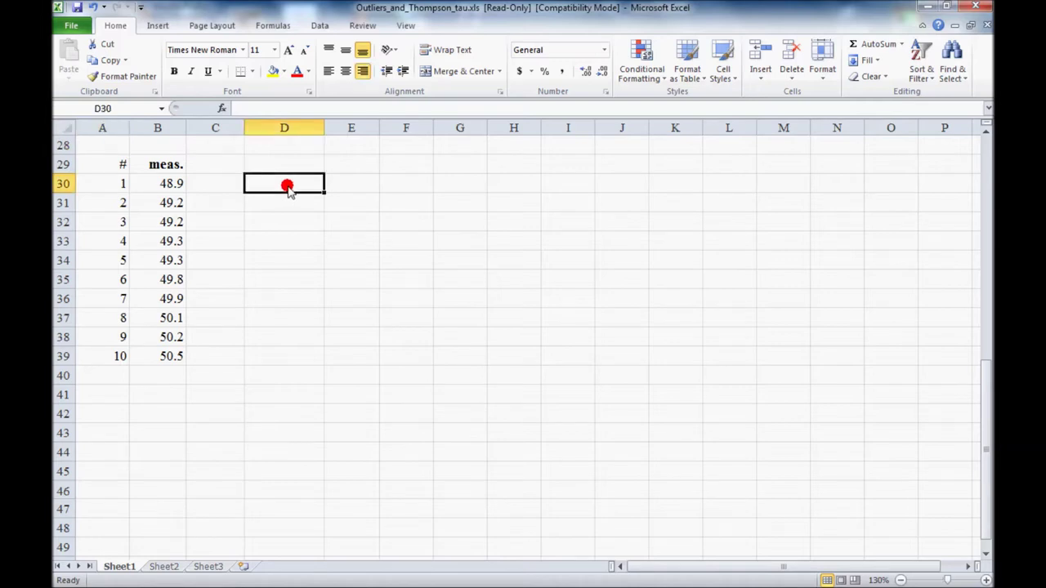
{"action": "type", "text": "mean ="}
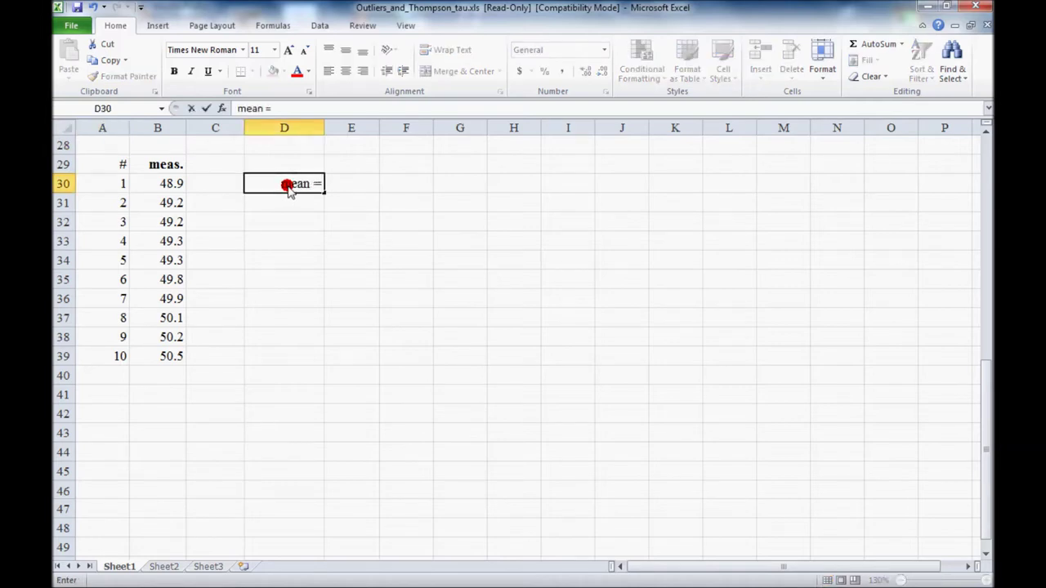
{"action": "left_click", "coordinate": [339, 185]}
{"action": "type", "text": "="}
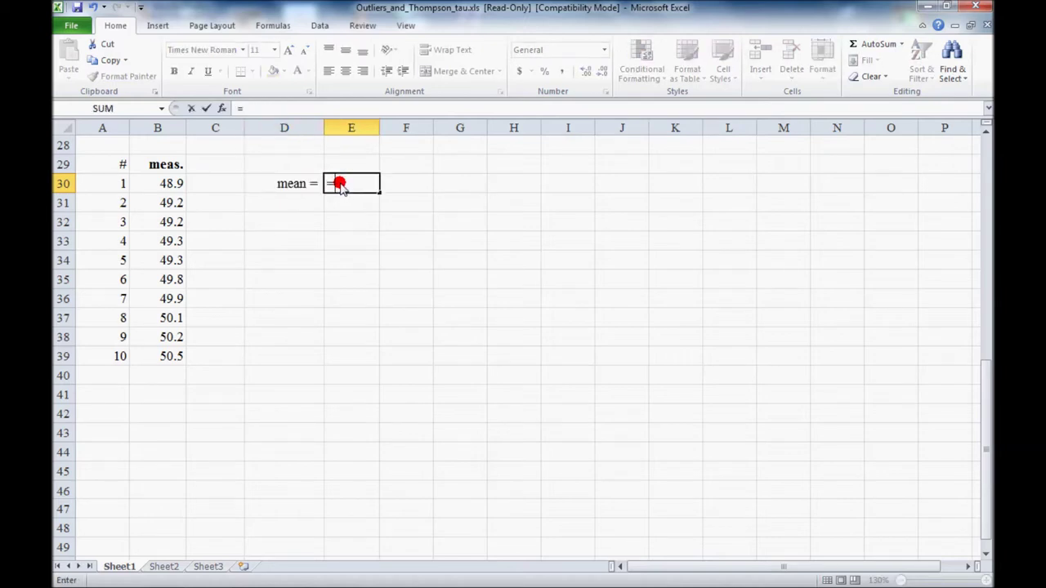
{"action": "type", "text": "avera"}
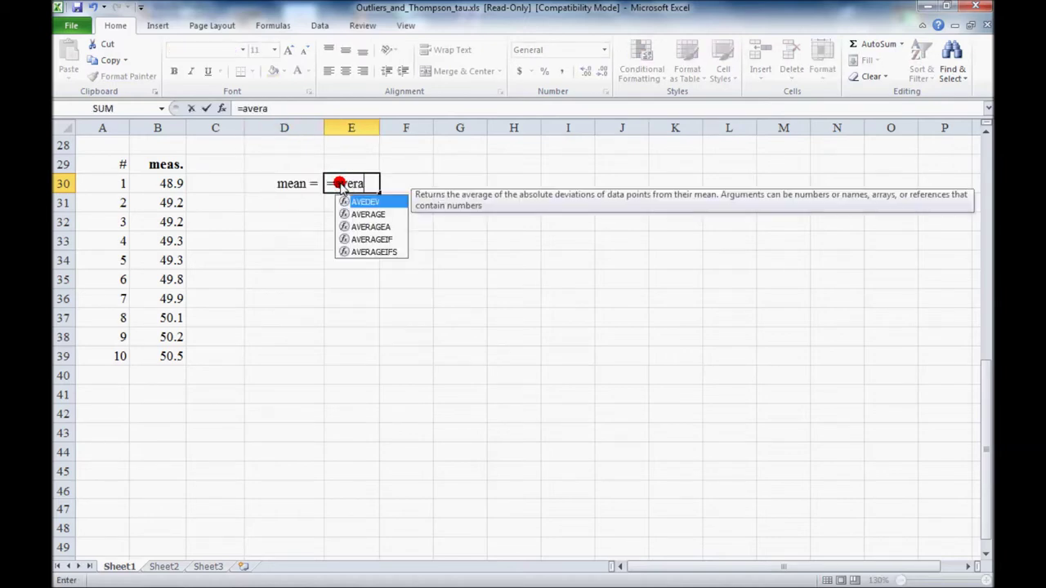
{"action": "type", "text": "ge("}
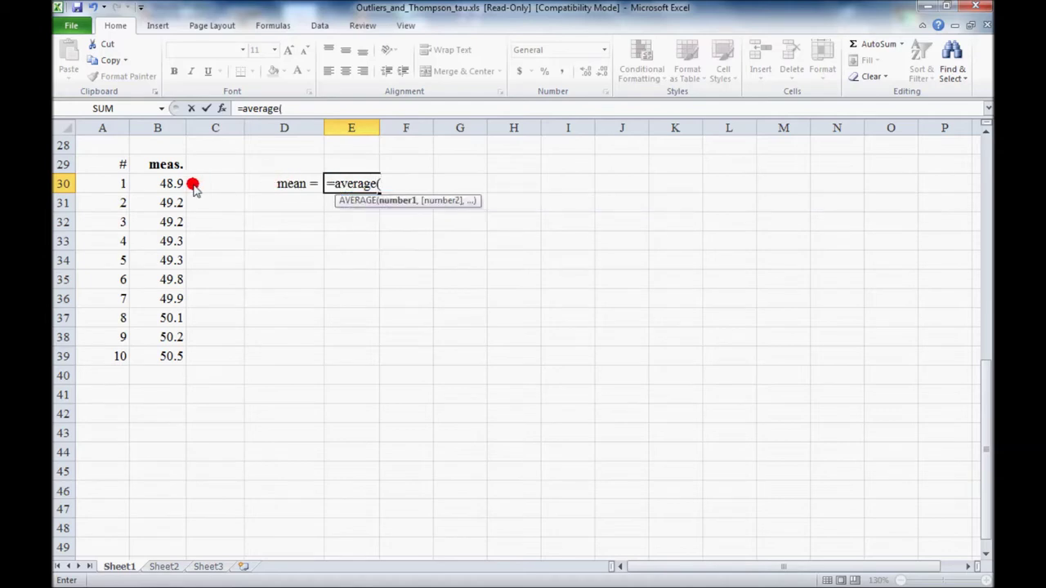
{"action": "left_click_drag", "start_coordinate": [172, 184], "coordinate": [156, 357]}
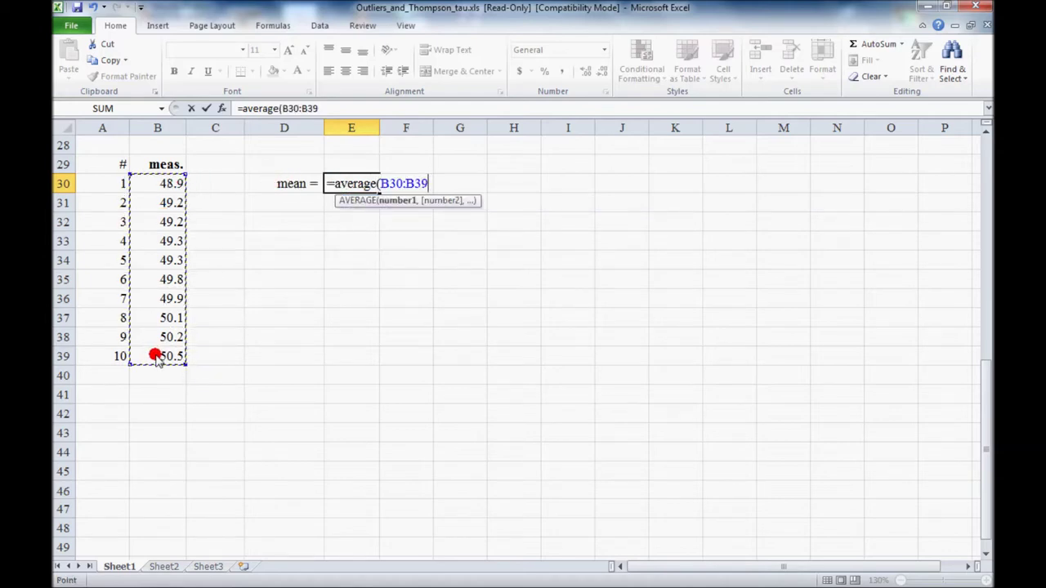
{"action": "type", "text": ")"}
{"action": "key", "text": "Return"}
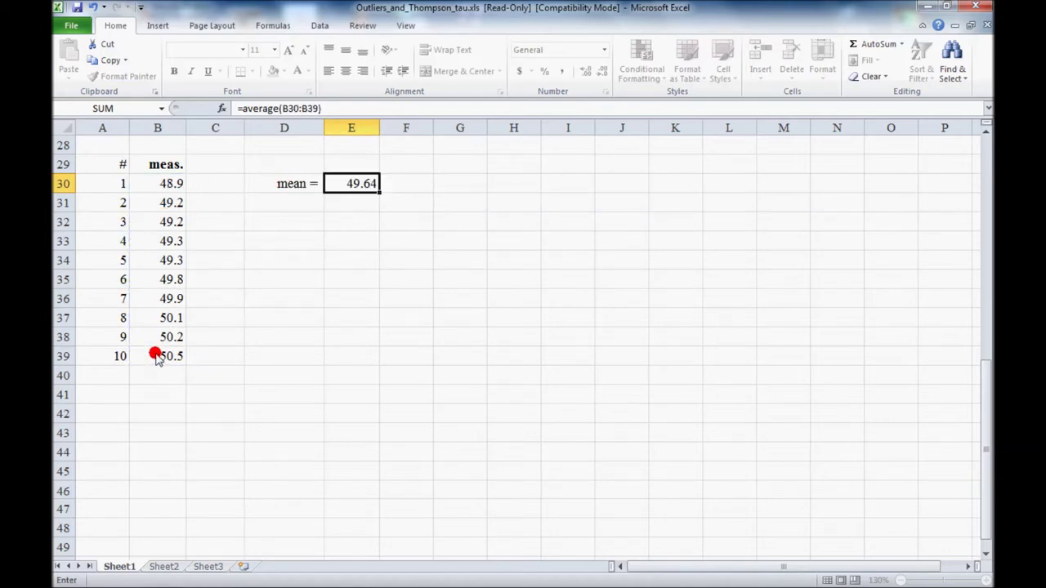
- Label D31 'stdev = S =' and compute the standard deviation of B30:B39 in E31 (0.52957)
{"action": "key", "text": "Left"}
{"action": "type", "text": "s"}
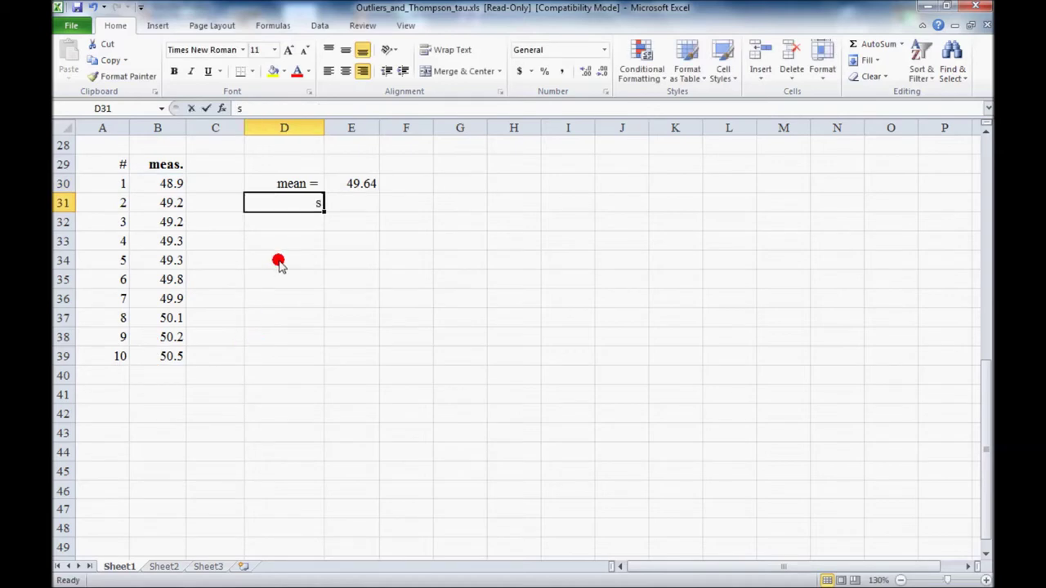
{"action": "type", "text": "tdev ="}
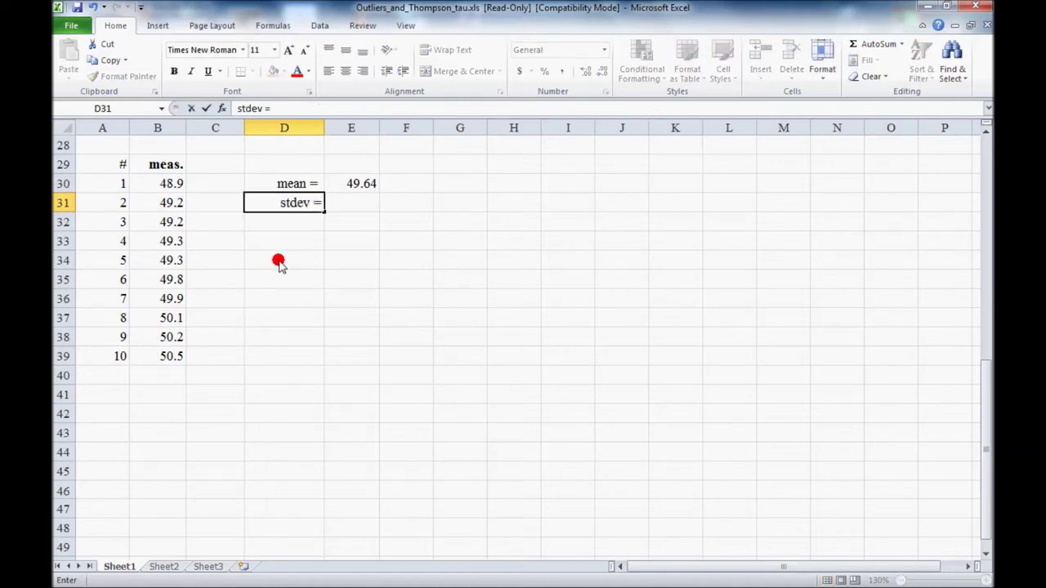
{"action": "type", "text": " S ="}
{"action": "key", "text": "Tab"}
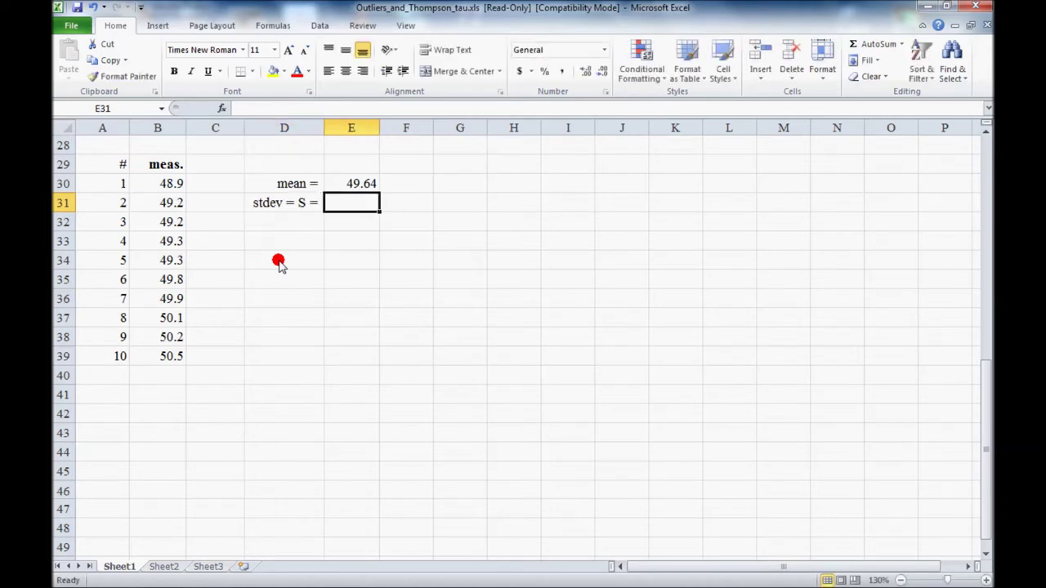
{"action": "type", "text": "=stdev("}
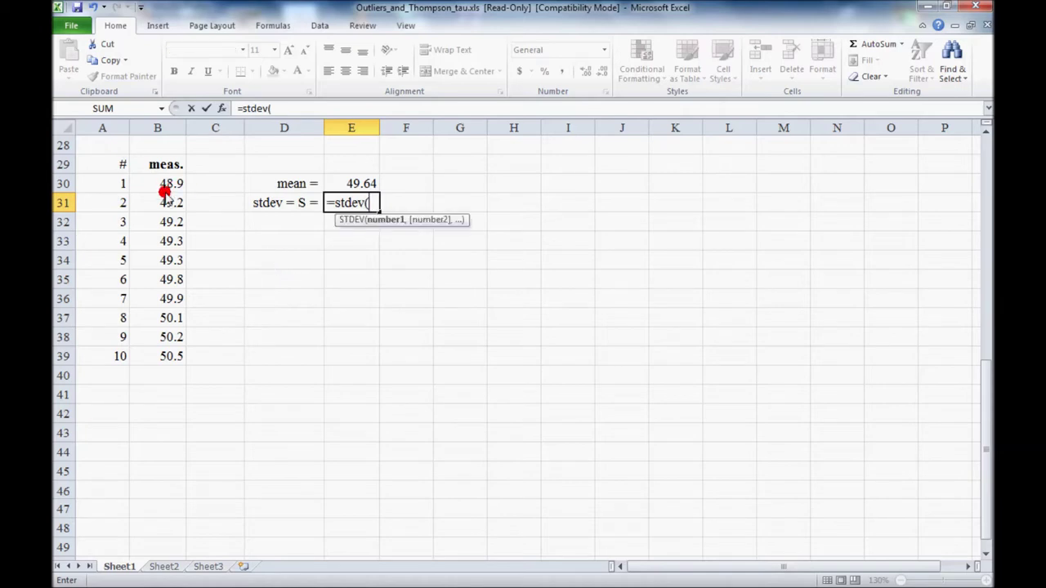
{"action": "left_click_drag", "start_coordinate": [166, 186], "coordinate": [152, 352]}
{"action": "type", "text": ")"}
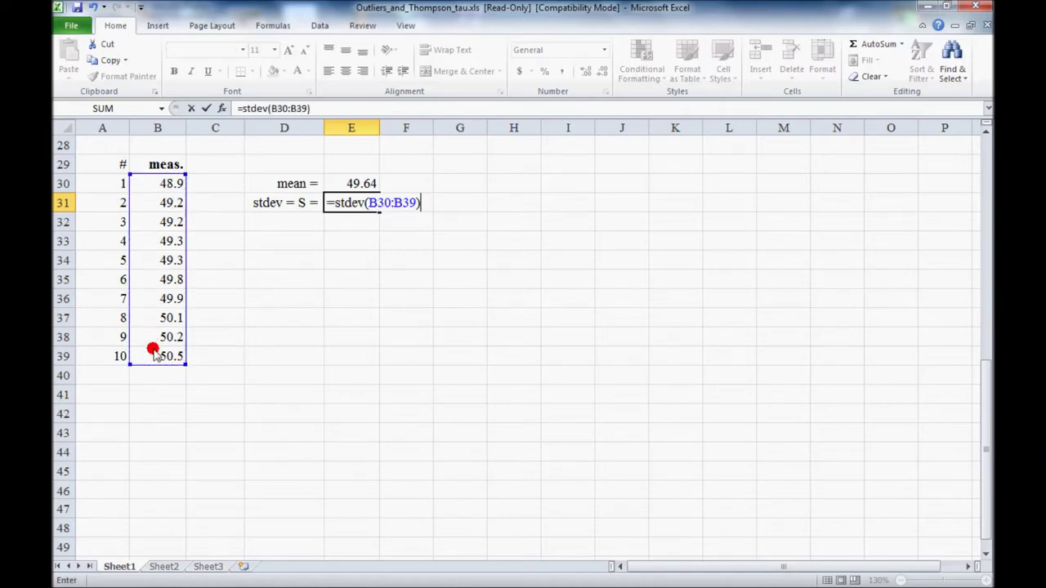
{"action": "key", "text": "ctrl+Return"}
{"action": "key", "text": "Down"}
{"action": "key", "text": "Left"}
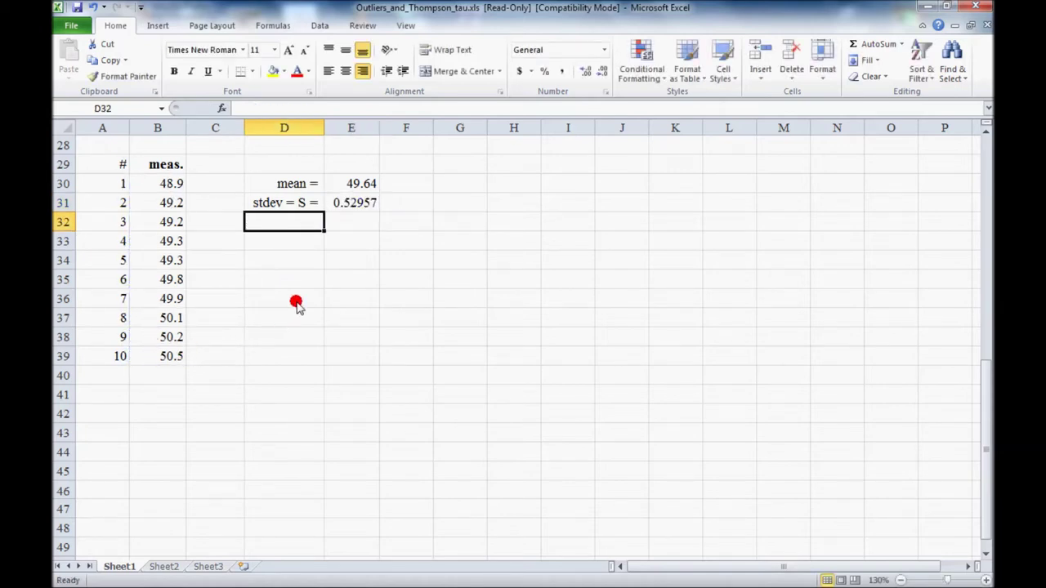
- Add a 'delta' heading in C29 and enter =ABS(B30-$E$30) in C30
{"action": "left_click", "coordinate": [217, 166]}
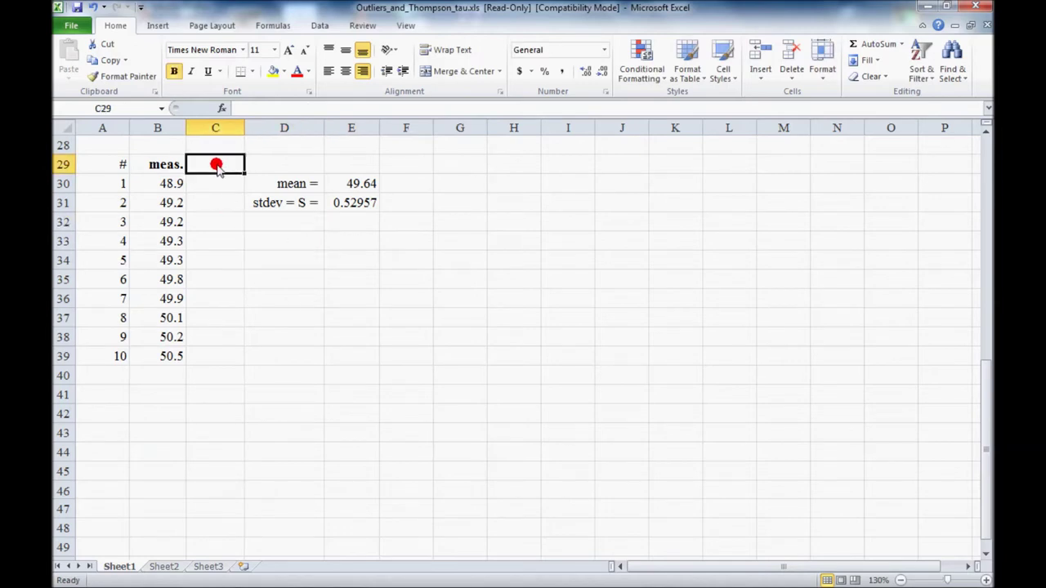
{"action": "type", "text": "delta"}
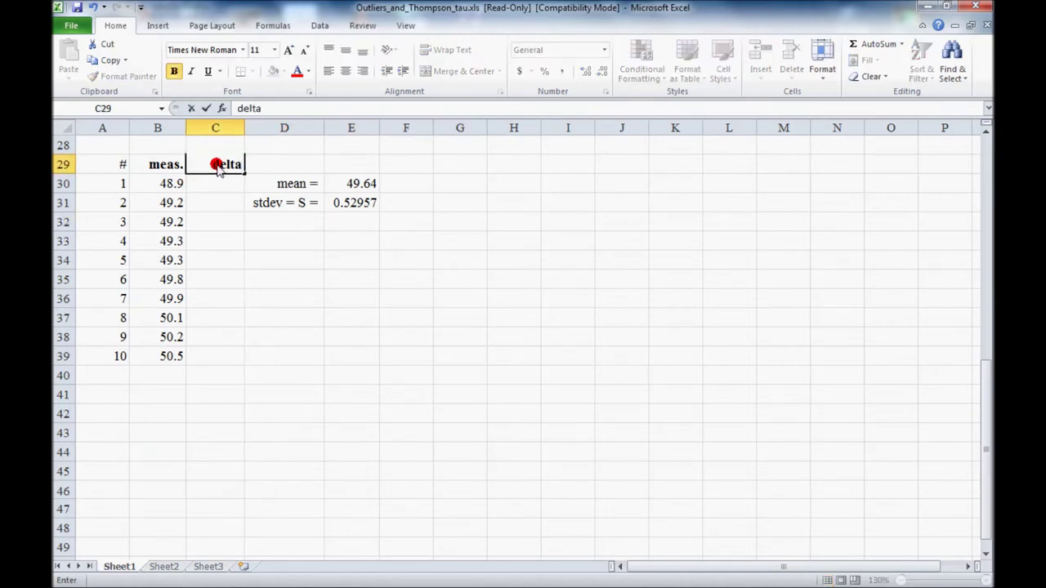
{"action": "key", "text": "Return"}
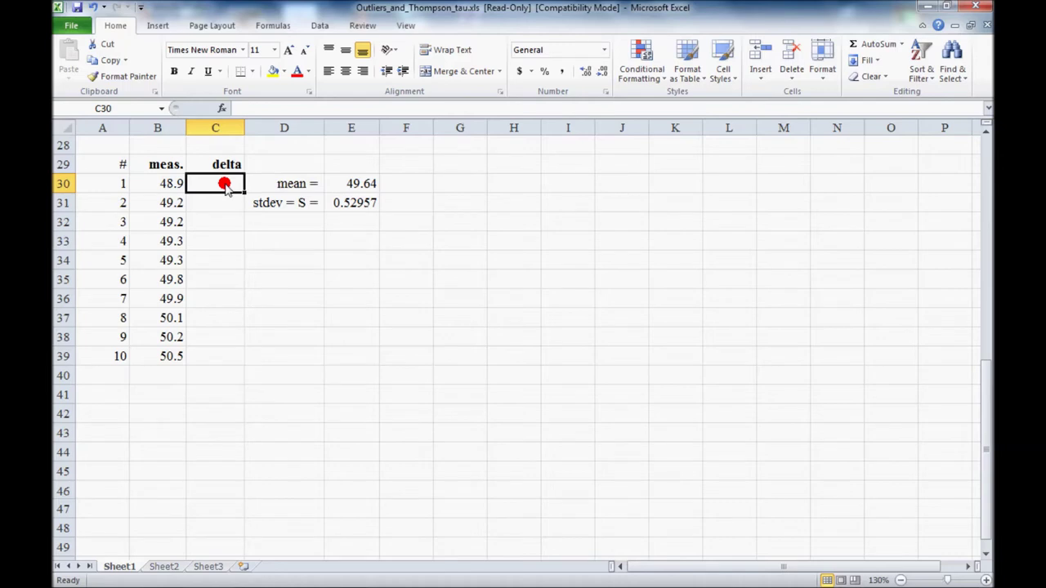
{"action": "type", "text": "=abs"}
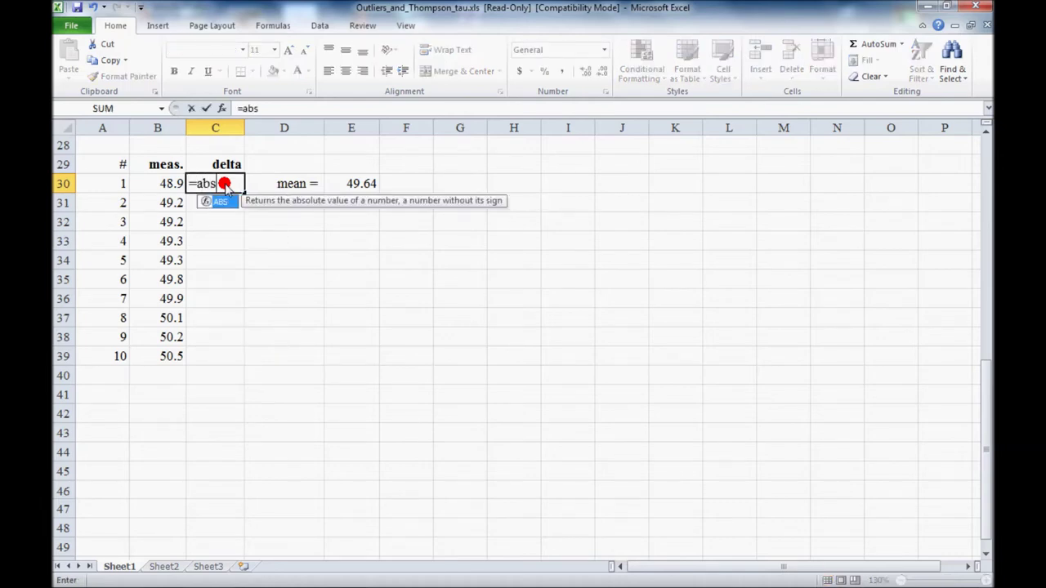
{"action": "type", "text": "("}
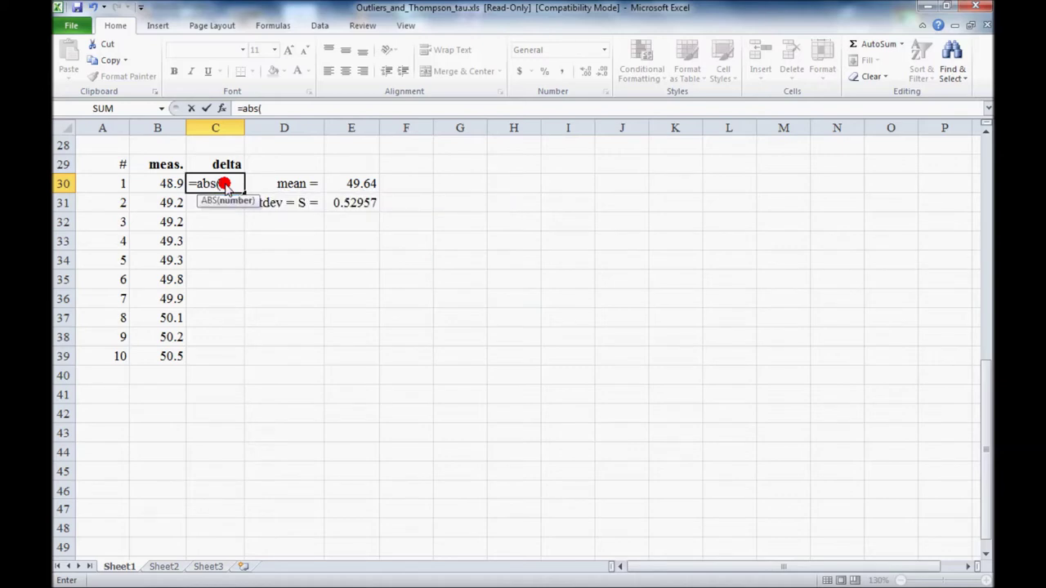
{"action": "left_click", "coordinate": [151, 185]}
{"action": "type", "text": "-"}
{"action": "left_click", "coordinate": [348, 184]}
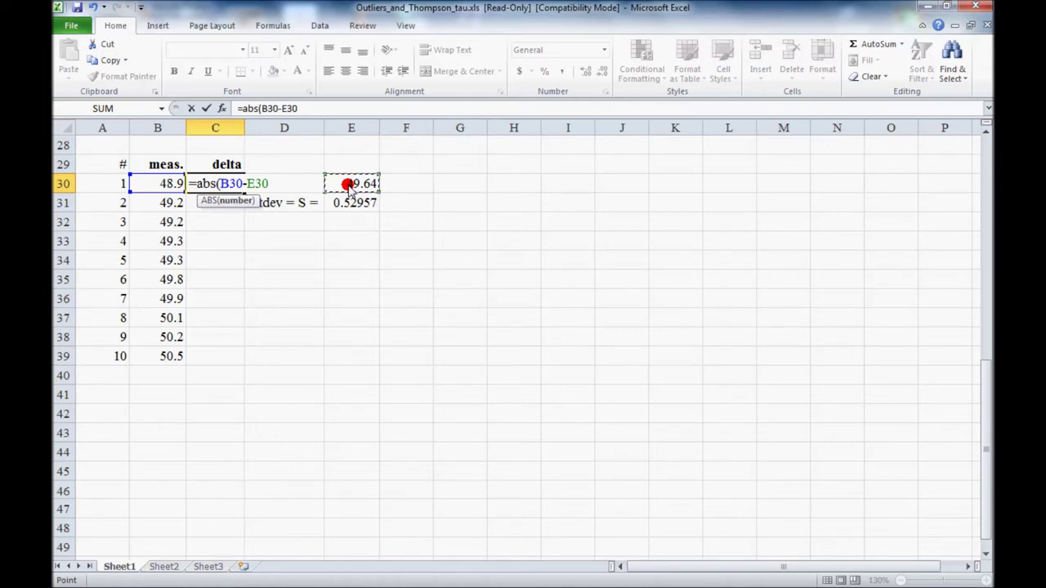
{"action": "key", "text": "F4"}
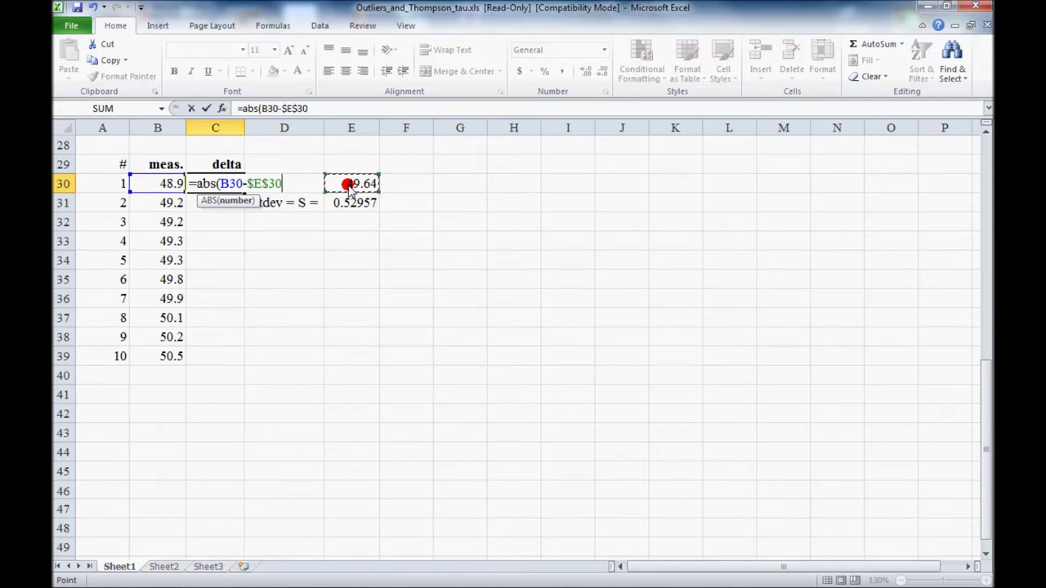
{"action": "type", "text": ")"}
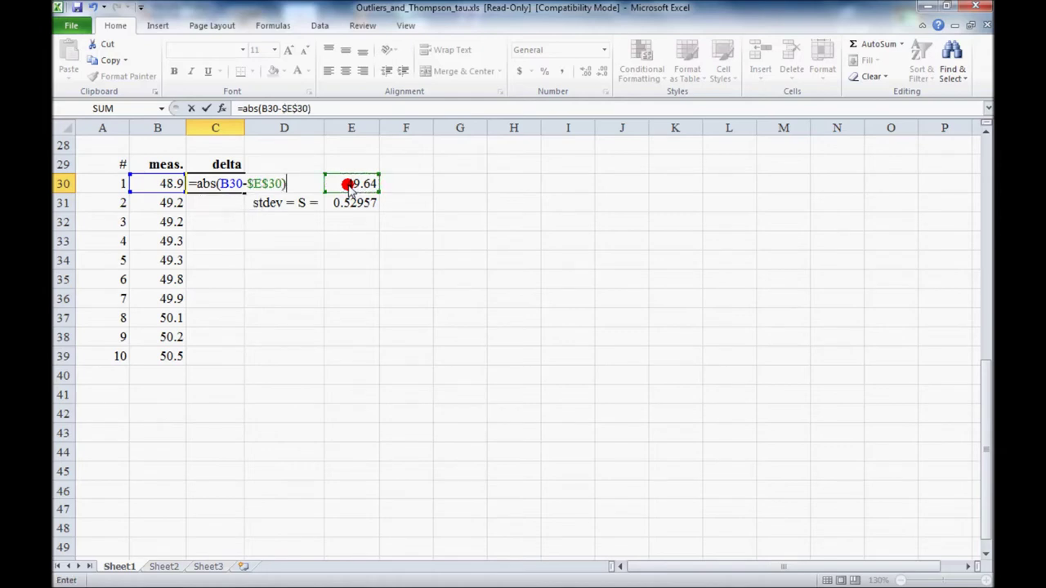
{"action": "key", "text": "Return"}
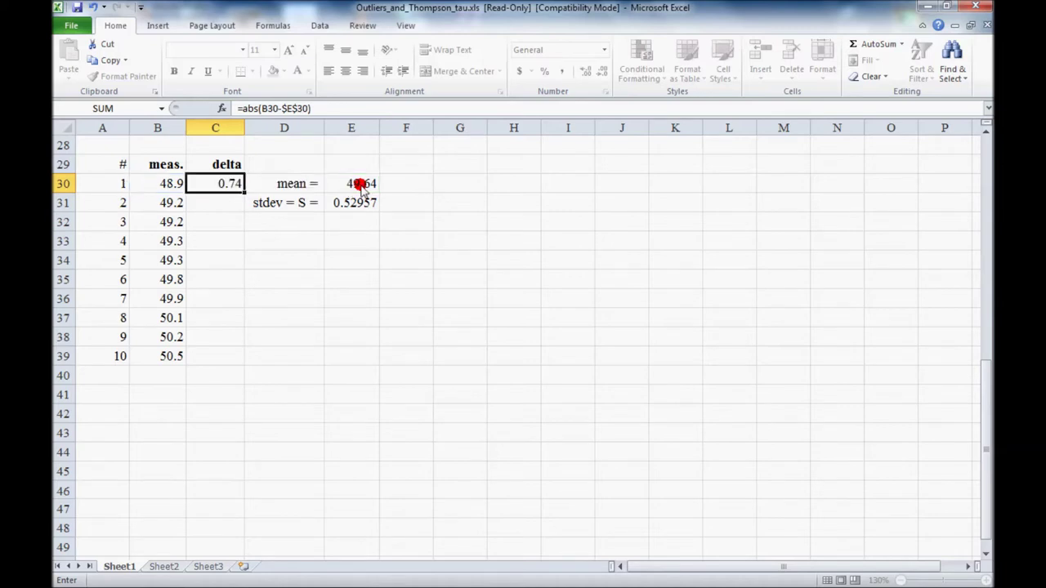
- Fill the delta formula down to C39 for all ten measurements
{"action": "left_click", "coordinate": [226, 184]}
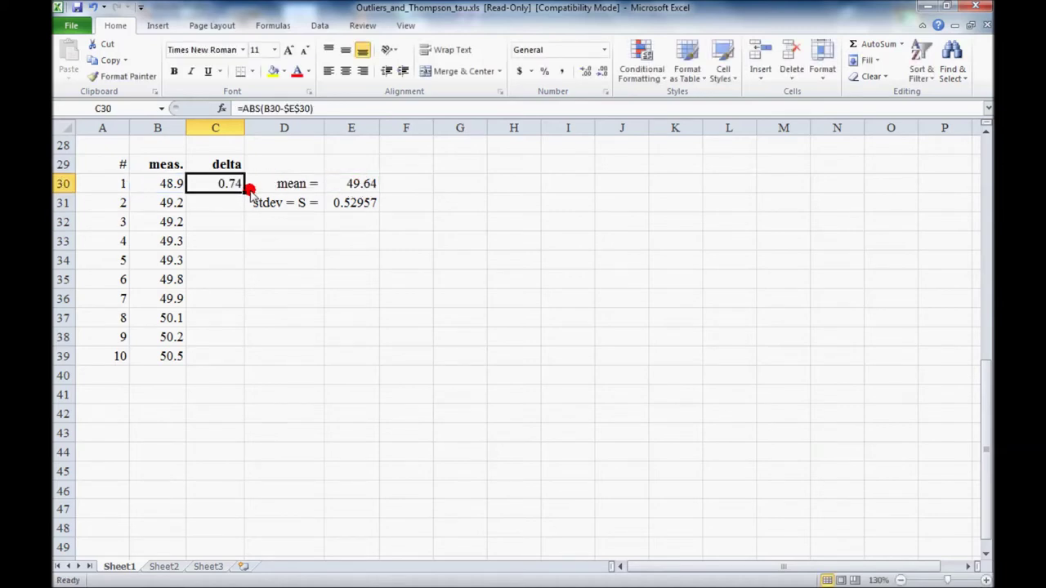
{"action": "double_click", "coordinate": [241, 194]}
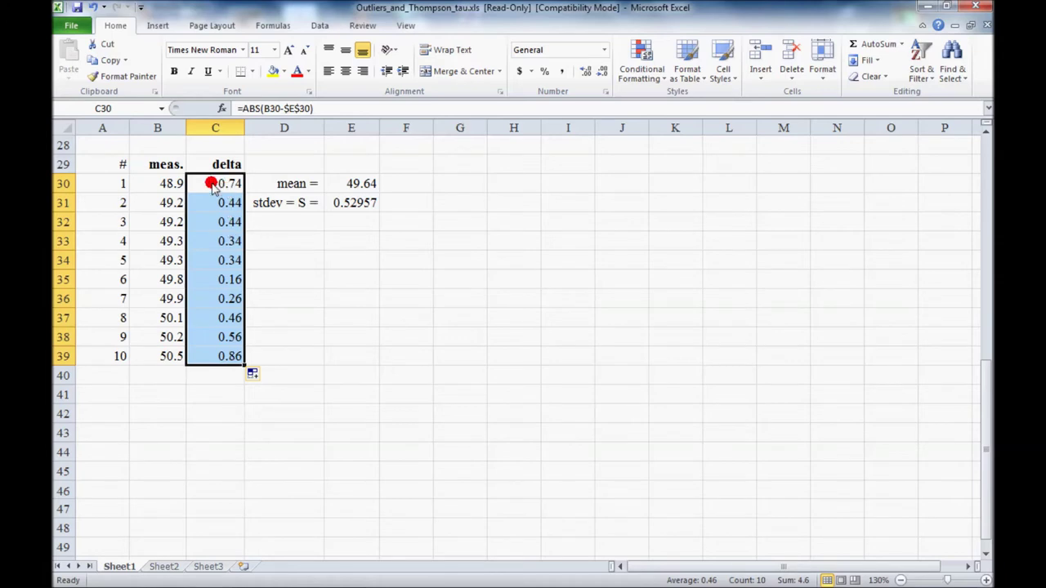
{"action": "left_click", "coordinate": [226, 359]}
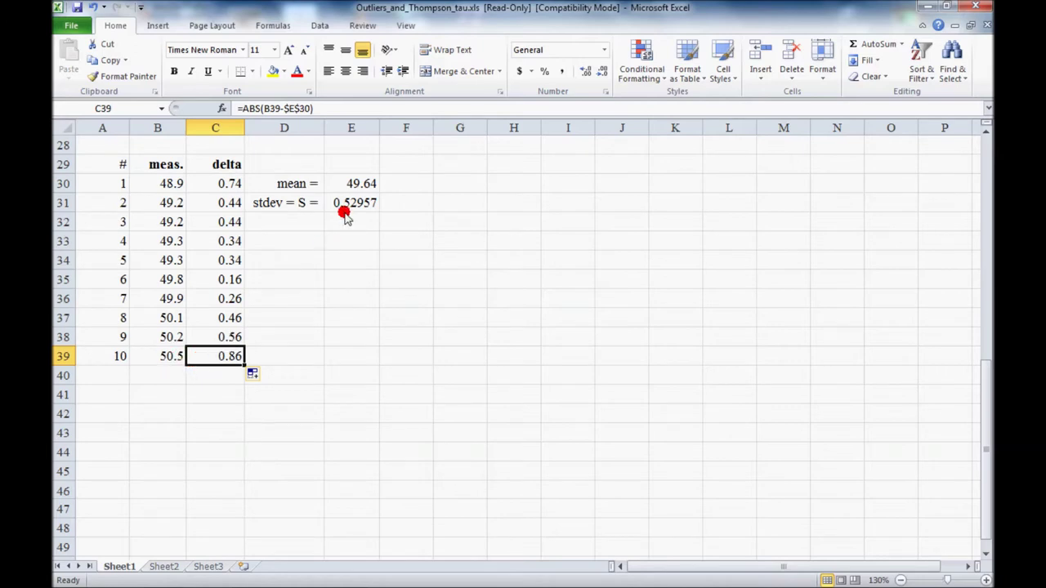
- Label cell D32 'tau =' beneath the standard deviation
{"action": "left_click", "coordinate": [302, 226]}
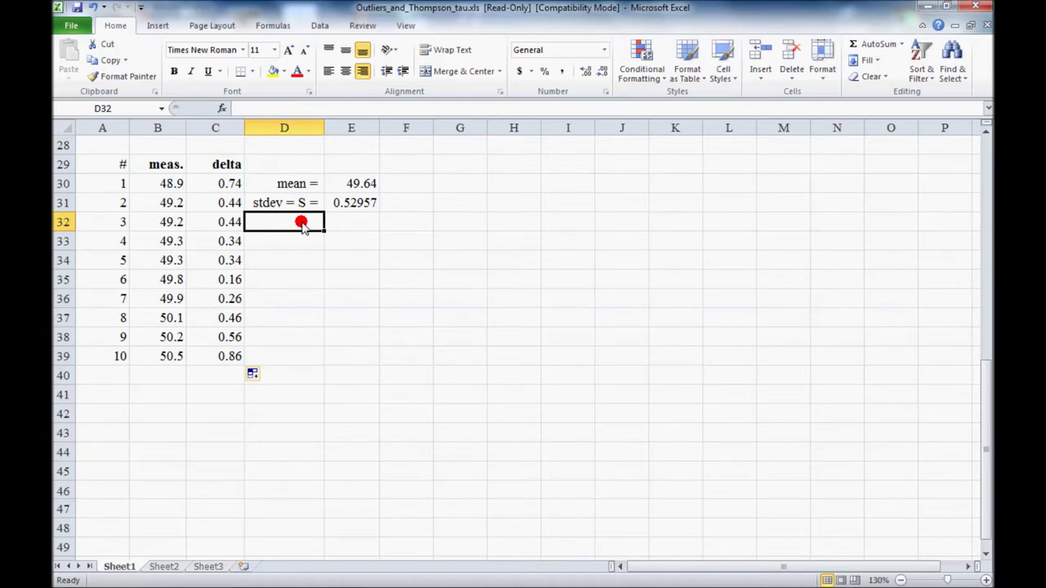
{"action": "type", "text": "tau ="}
{"action": "key", "text": "Tab"}
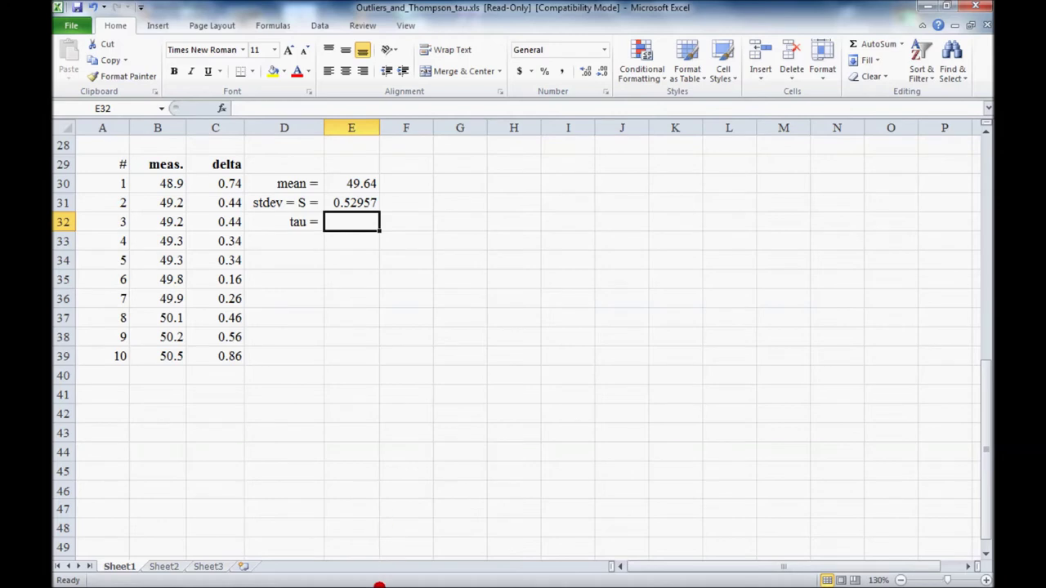
{"action": "left_click", "coordinate": [253, 574]}
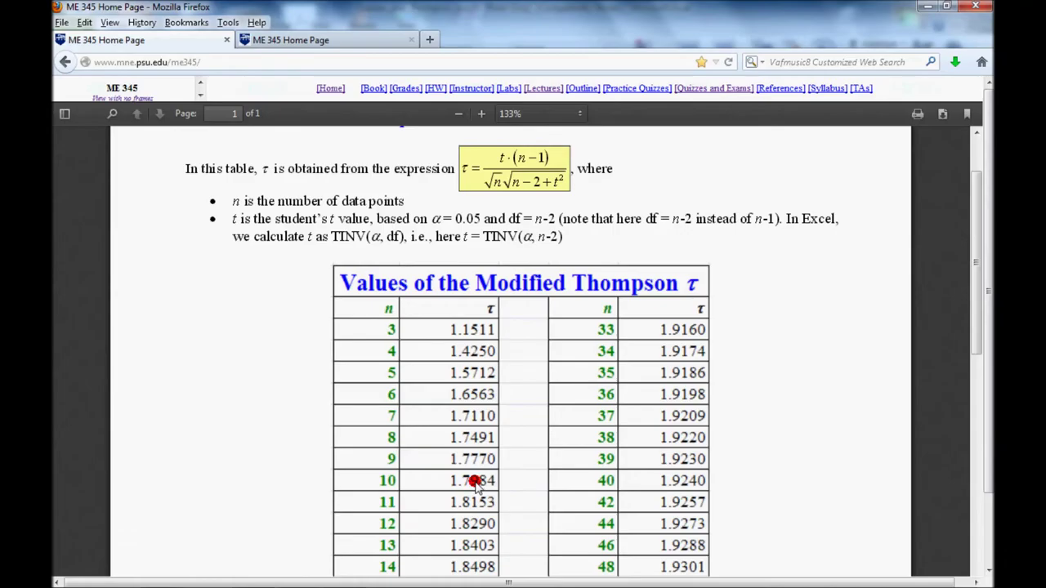
{"action": "key", "text": "alt+Tab"}
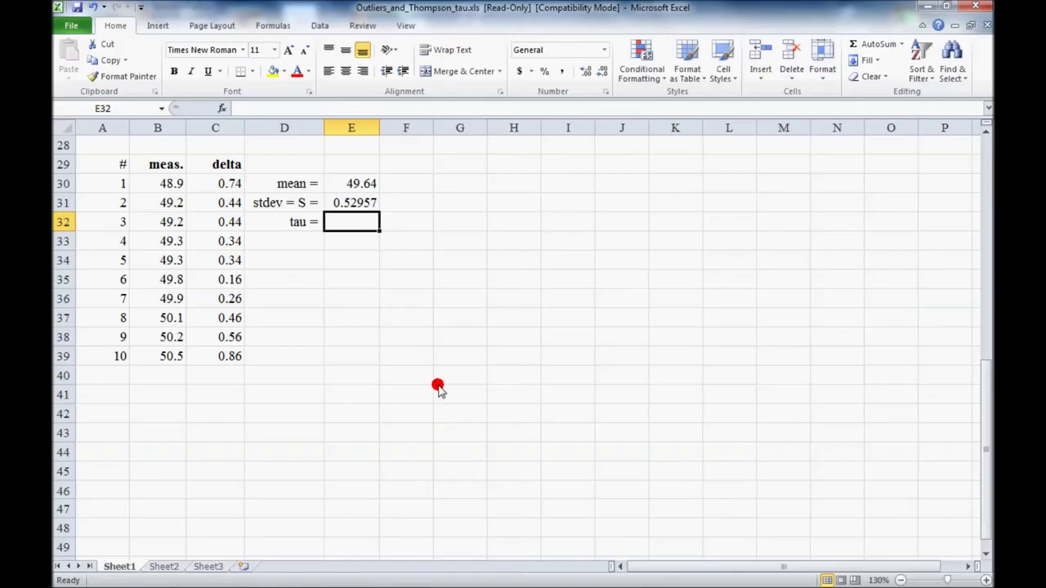
- Enter tau 1.7984 in E32 and label D34 'tau*S ='
{"action": "type", "text": "1.7984"}
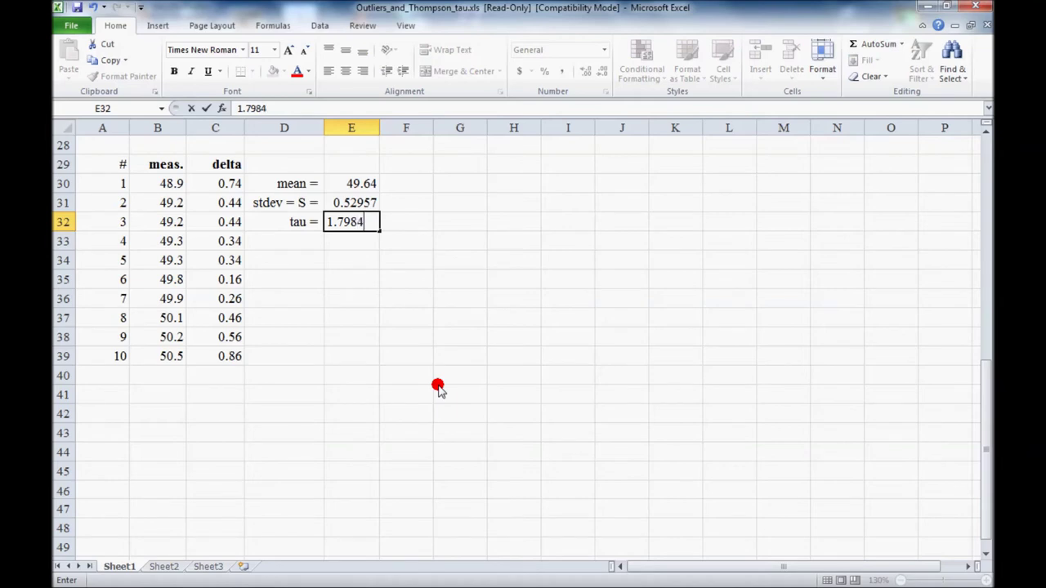
{"action": "key", "text": "Return"}
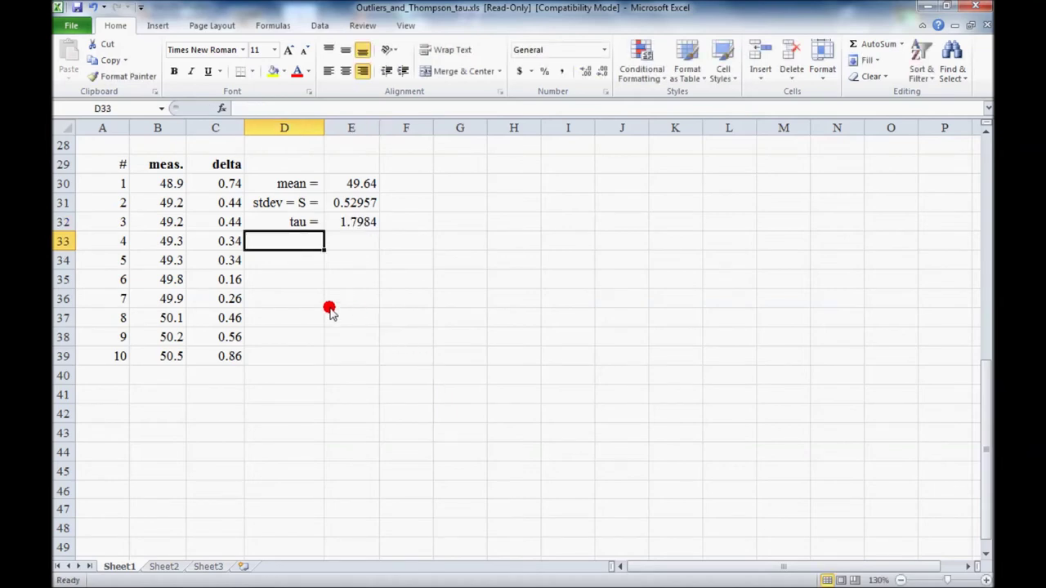
{"action": "left_click", "coordinate": [298, 261]}
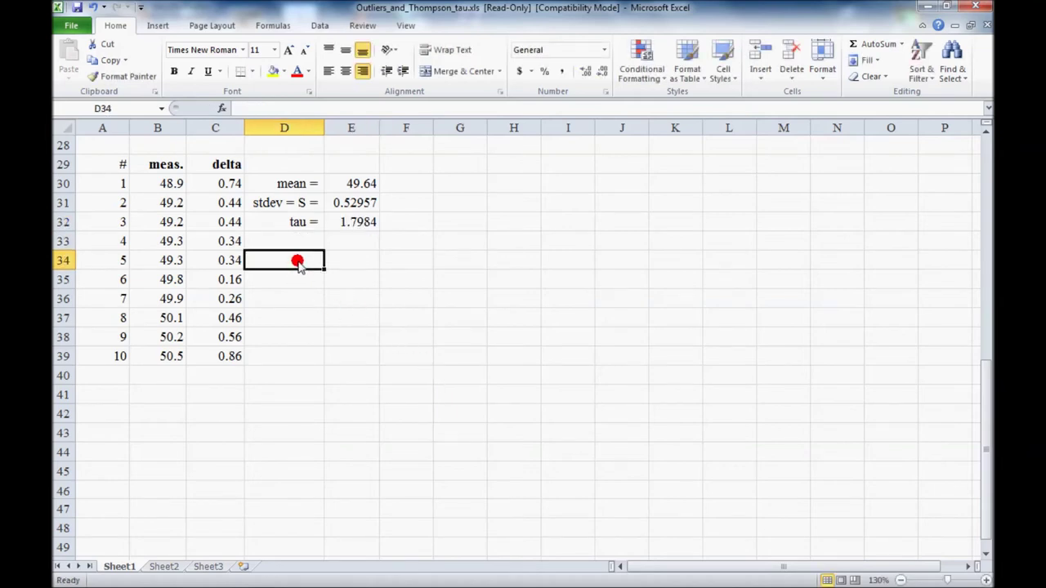
{"action": "type", "text": "tau*S"}
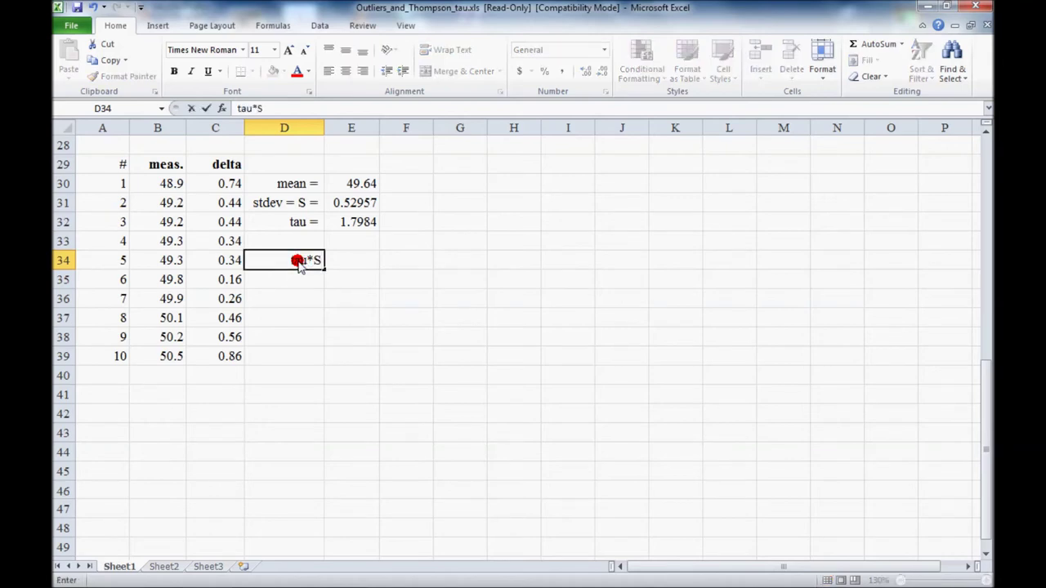
{"action": "type", "text": " ="}
{"action": "key", "text": "Tab"}
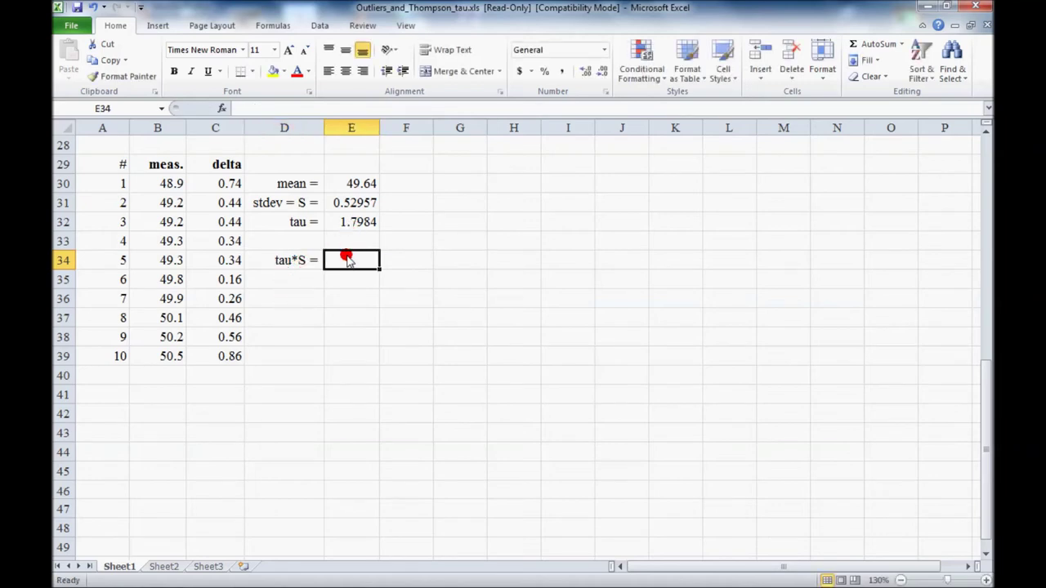
- Compute tau*S as =E32*E31 in E34, giving 0.95238
{"action": "type", "text": "="}
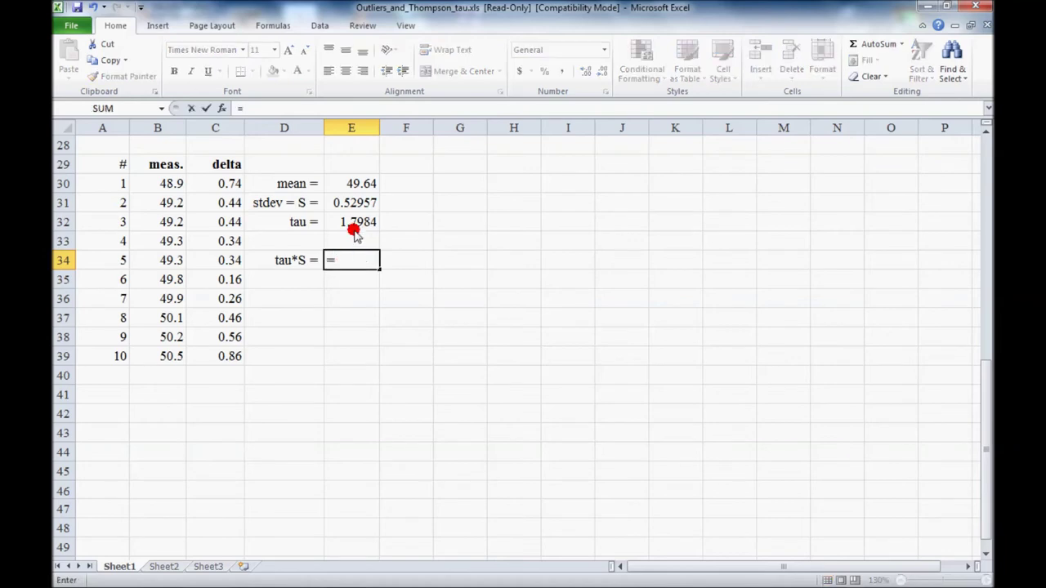
{"action": "left_click", "coordinate": [348, 223]}
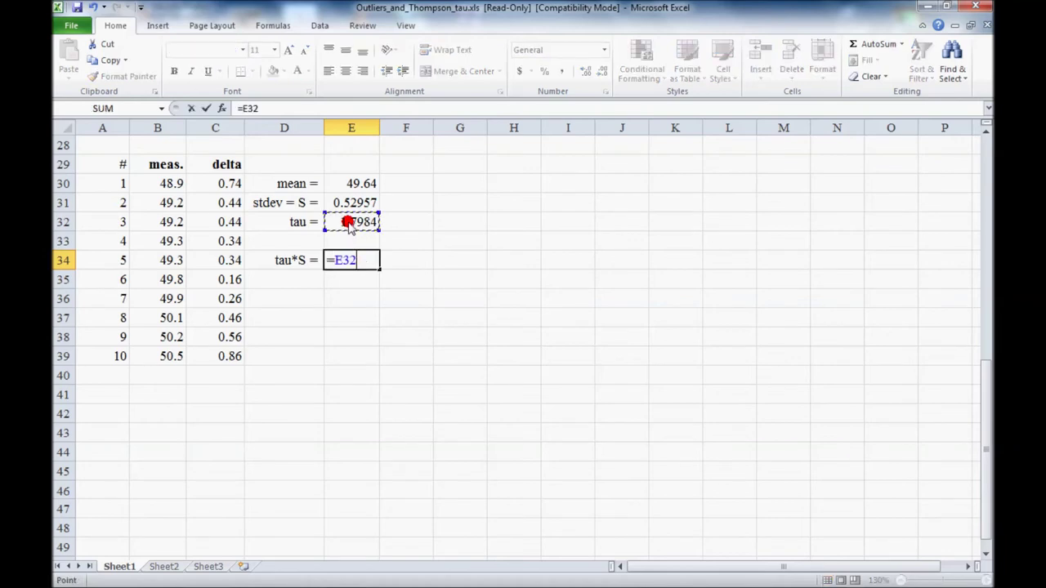
{"action": "type", "text": "*"}
{"action": "left_click", "coordinate": [346, 203]}
{"action": "key", "text": "Return"}
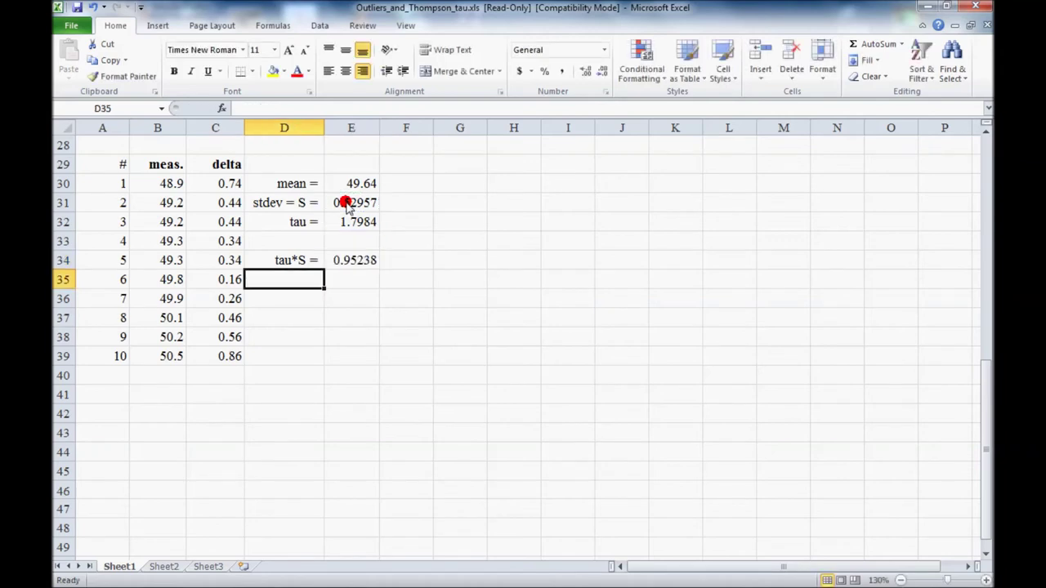
- Compare the largest delta, 0.86 in C39, with tau*S 0.95238 and recheck the delta formulas
{"action": "left_click", "coordinate": [348, 265]}
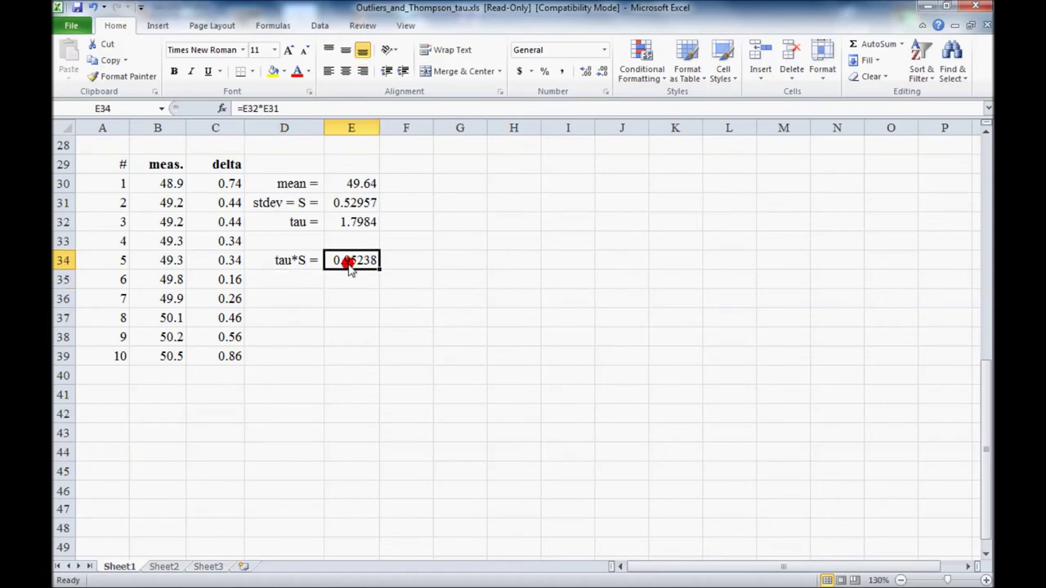
{"action": "left_click", "coordinate": [227, 360]}
{"action": "left_click", "coordinate": [353, 270]}
{"action": "left_click", "coordinate": [228, 359]}
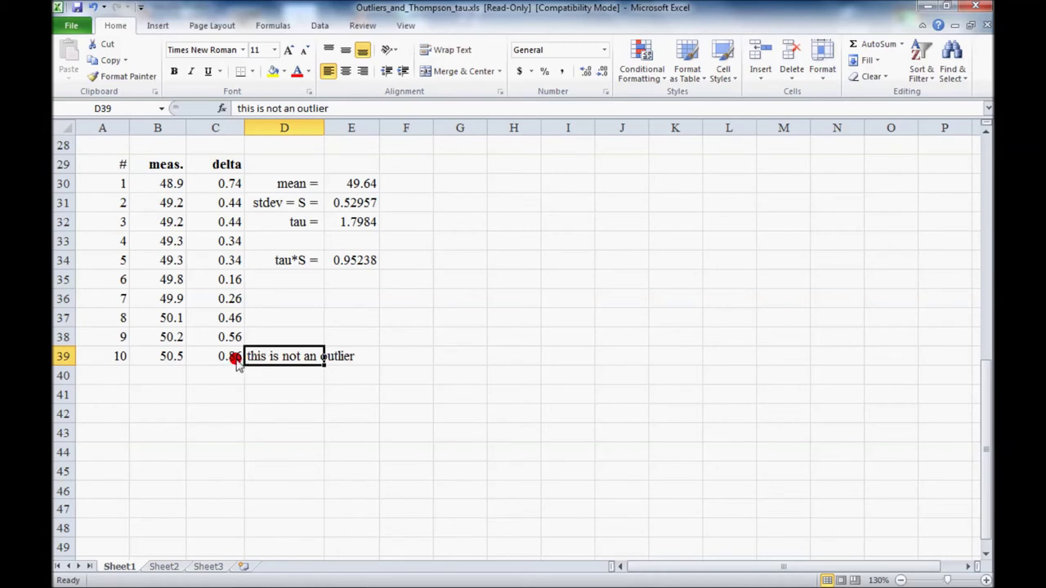
{"action": "left_click", "coordinate": [220, 359]}
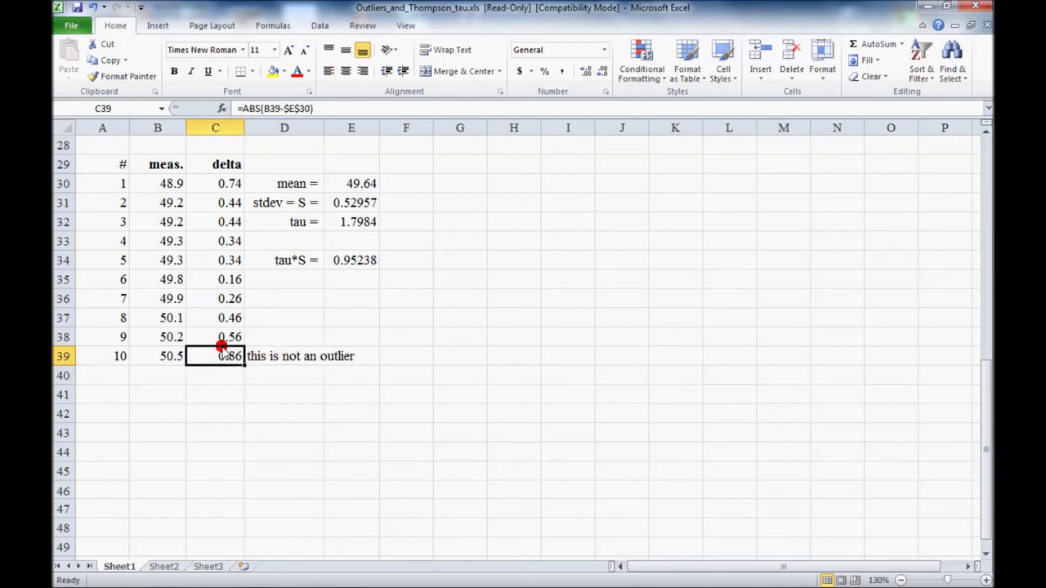
{"action": "left_click", "coordinate": [223, 181]}
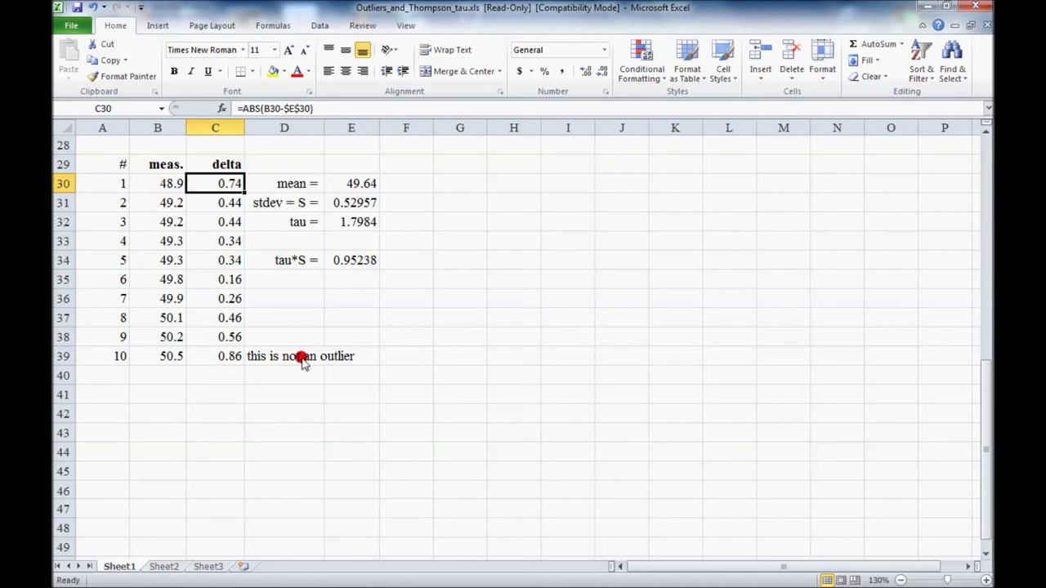
{"action": "left_click", "coordinate": [230, 363]}
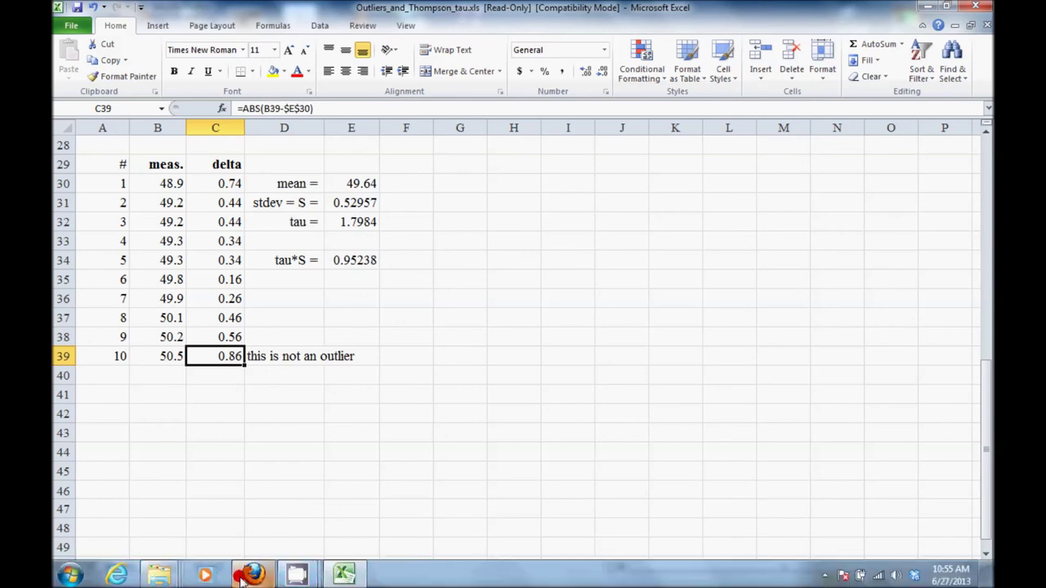
{"action": "left_click", "coordinate": [253, 575]}
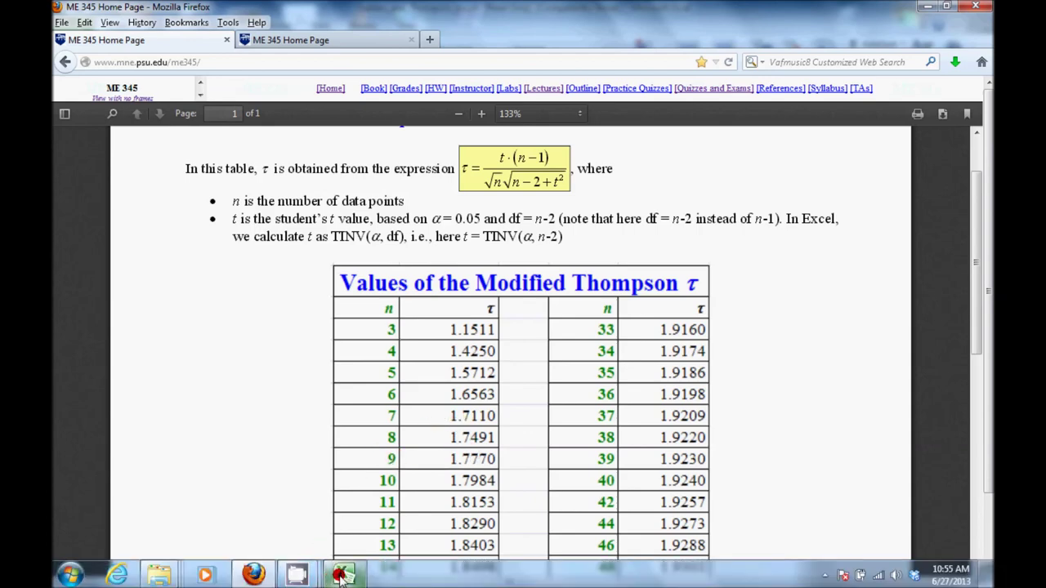
{"action": "left_click", "coordinate": [344, 576]}
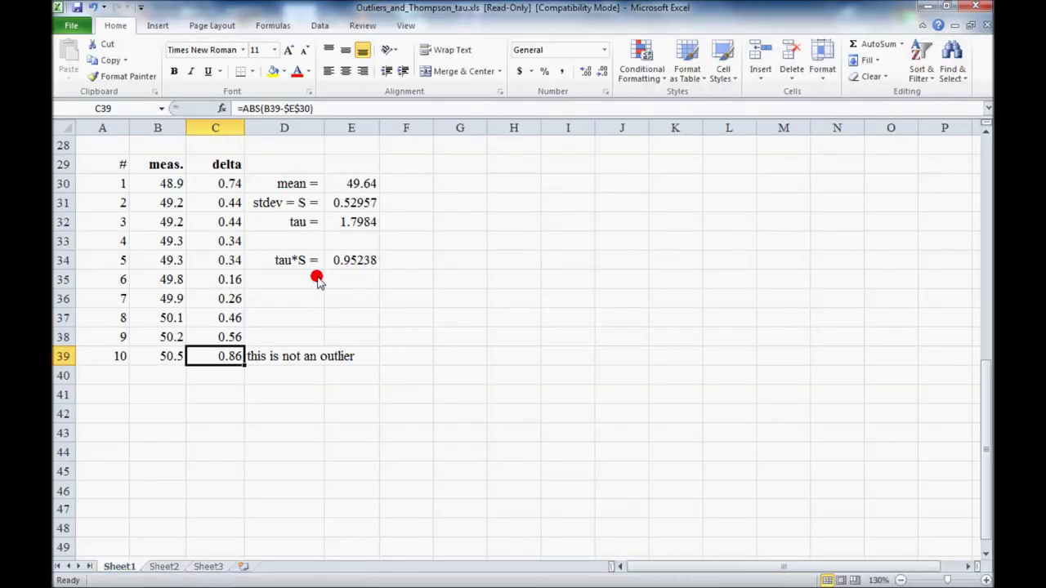